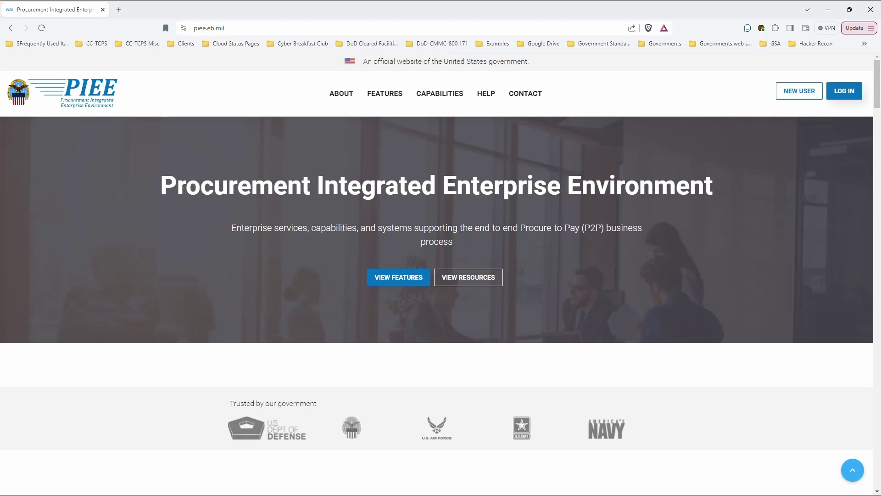
- Sign in to PIEE after accepting the consent notice, using saved Keeper credentials and the CAPTCHA code
{"action": "left_click", "coordinate": [844, 91]}
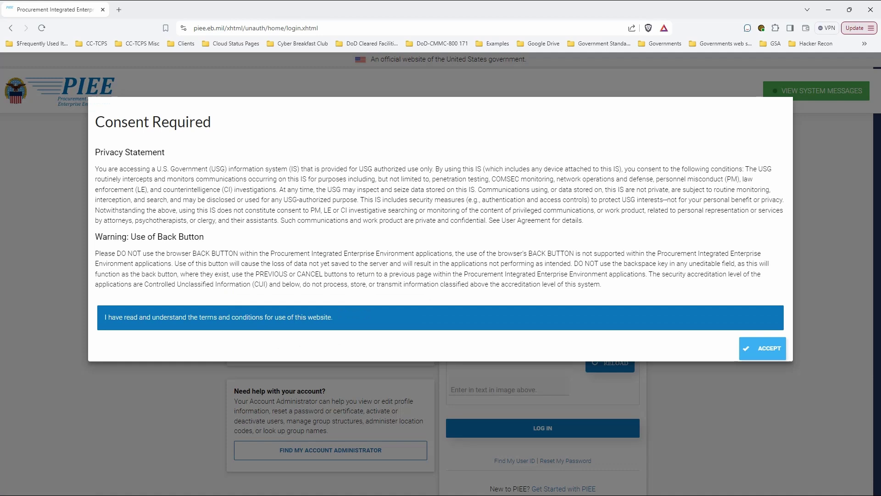
{"action": "key", "text": "Return"}
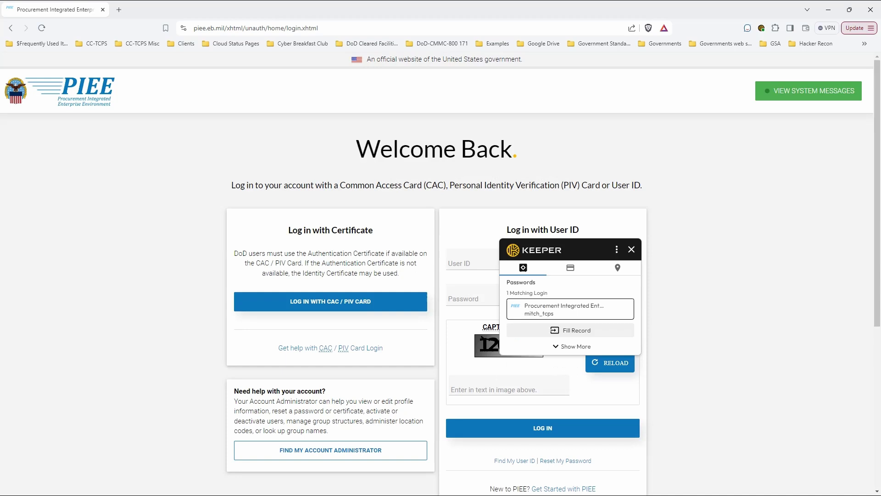
{"action": "key", "text": "Return"}
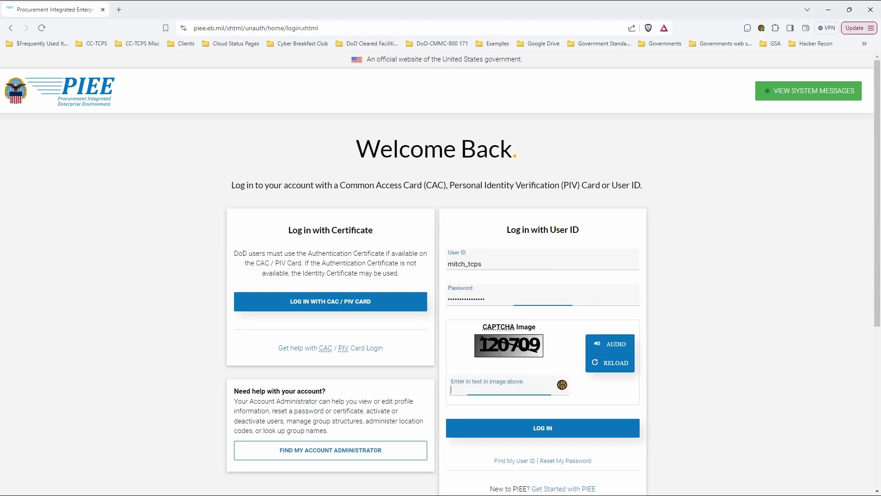
{"action": "type", "text": "12"}
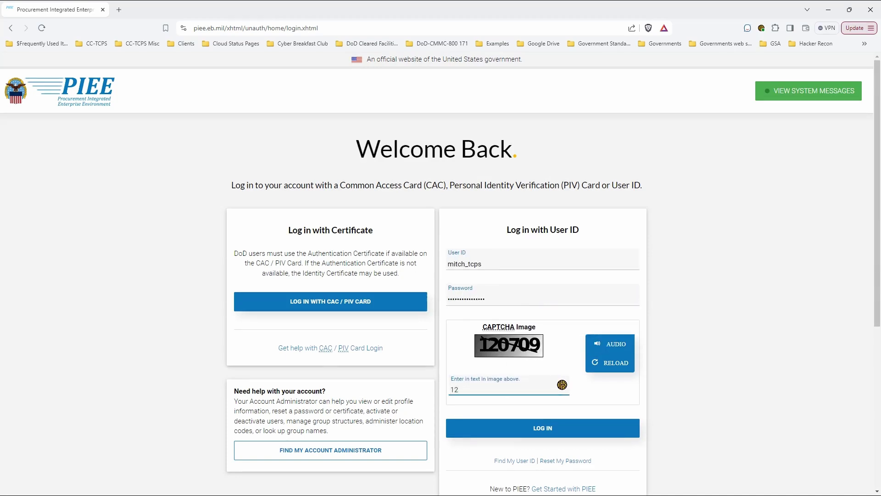
{"action": "type", "text": "0709"}
{"action": "key", "text": "Return"}
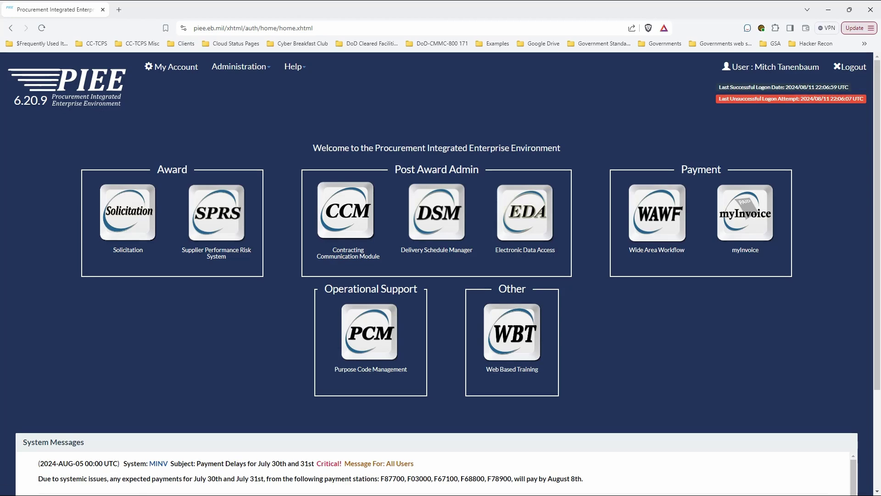
- Highlight the last logon date lines on the PIEE page
{"action": "left_click_drag", "start_coordinate": [720, 88], "coordinate": [864, 99]}
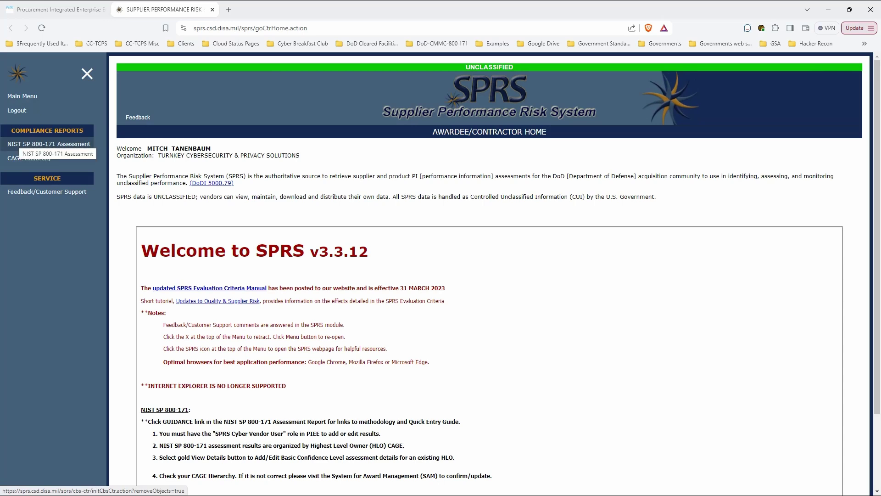
- View details of HUTTAN HOLDING's three NIST SP 800-171 assessments for CAGE 8PDQ8
{"action": "left_click", "coordinate": [27, 143]}
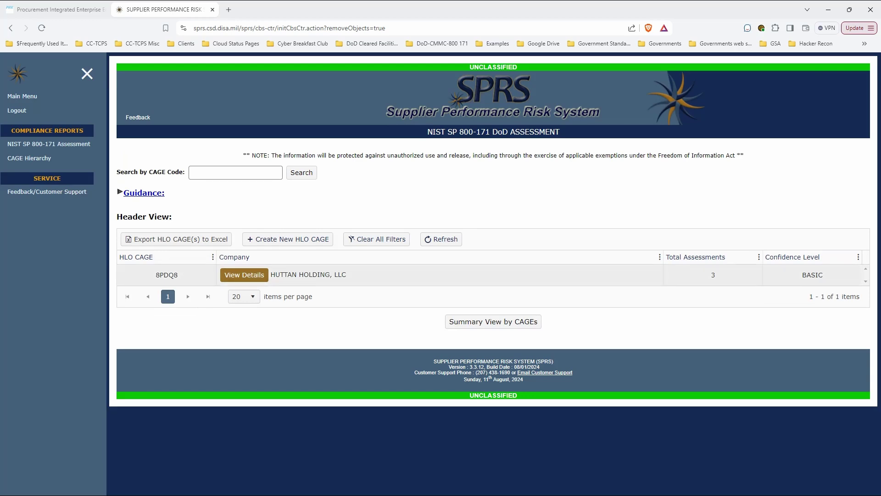
{"action": "double_click", "coordinate": [713, 275]}
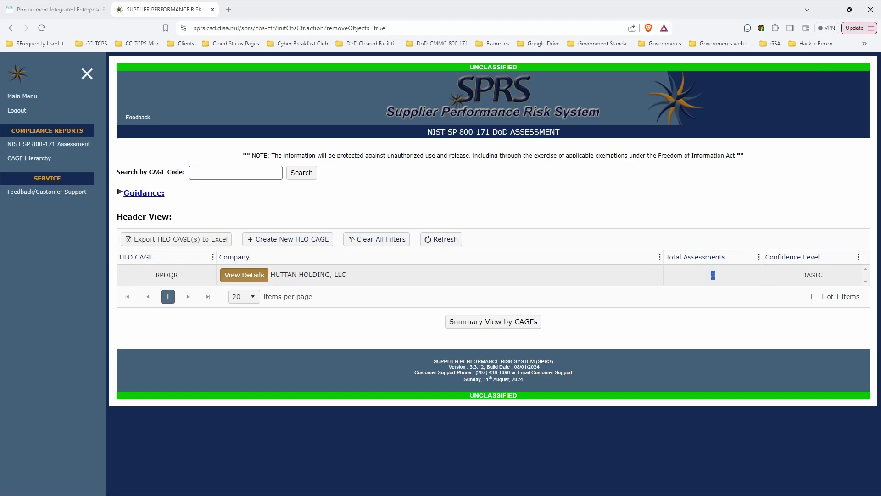
{"action": "left_click", "coordinate": [244, 275]}
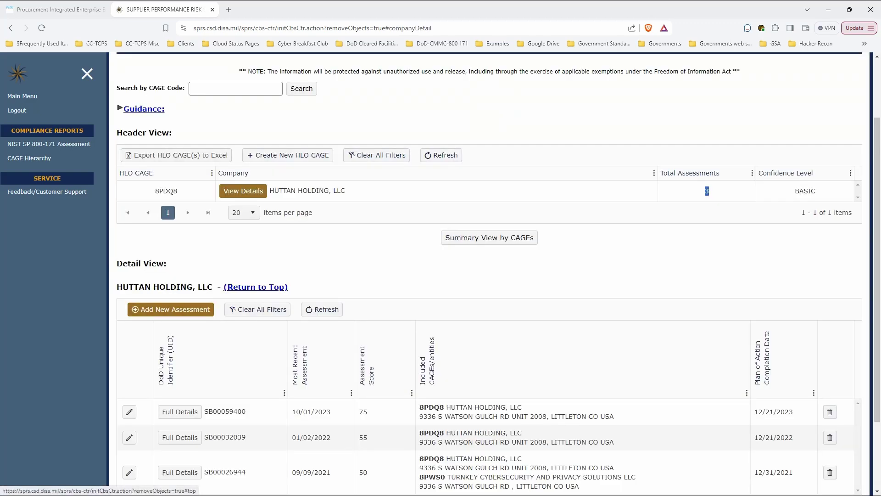
{"action": "scroll", "coordinate": [489, 276], "scroll_direction": "down", "scroll_amount": 3}
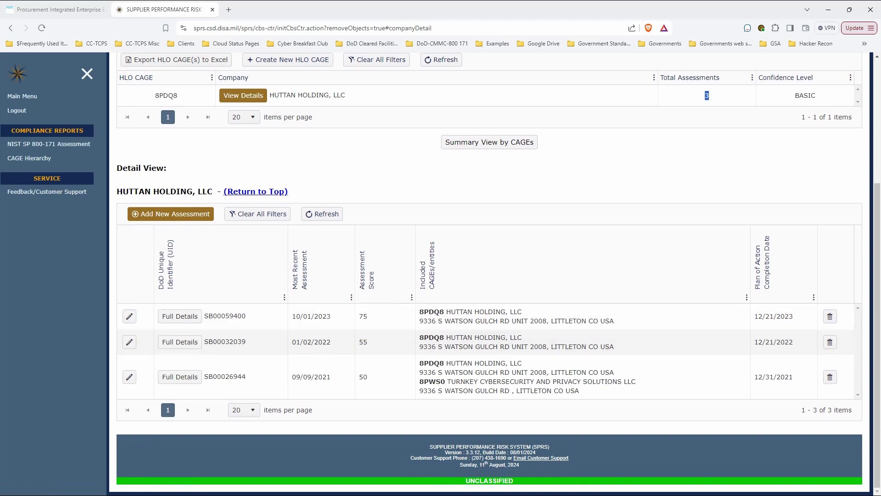
{"action": "scroll", "coordinate": [495, 275], "scroll_direction": "up", "scroll_amount": 3}
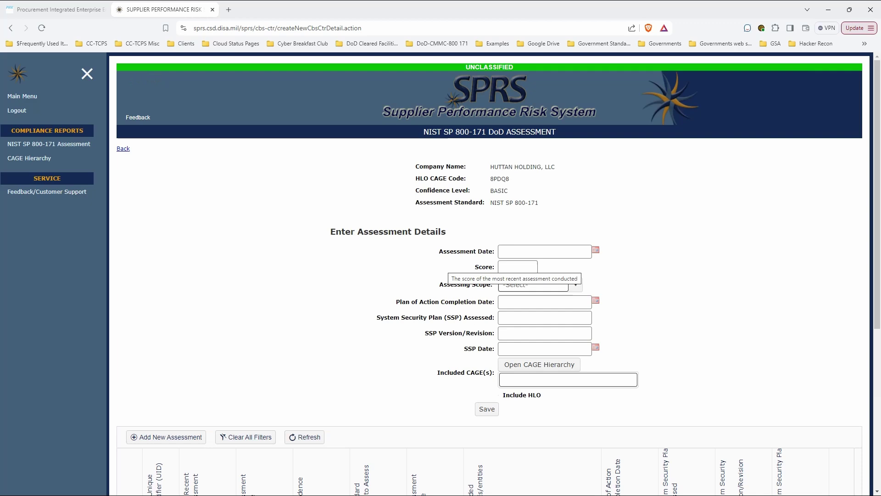
- Enter assessment date 08/11/2024, score 88 and assessing scope ENTERPRISE
{"action": "type", "text": "08/"}
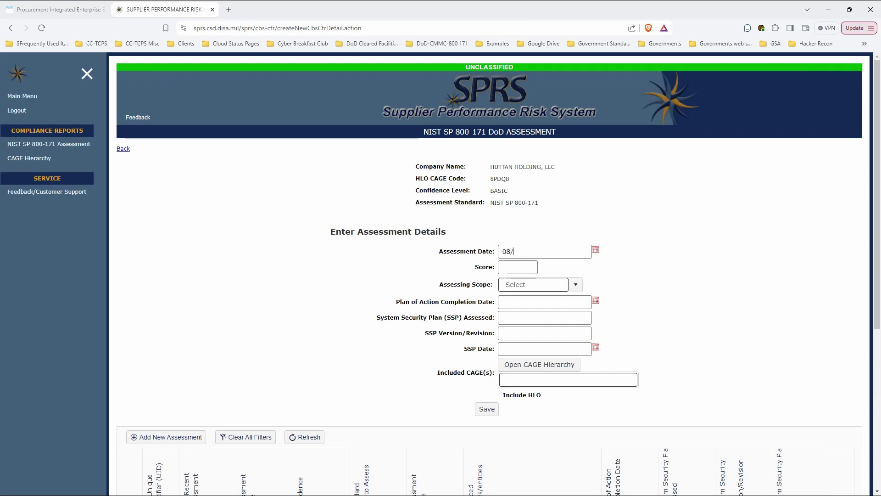
{"action": "type", "text": "11/2024"}
{"action": "left_click", "coordinate": [514, 266]}
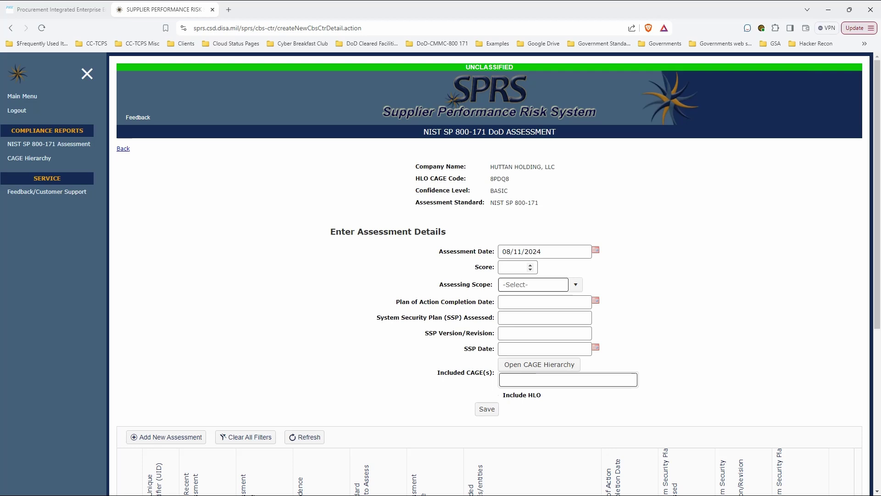
{"action": "type", "text": "88"}
{"action": "key", "text": "Tab"}
{"action": "left_click", "coordinate": [503, 285]}
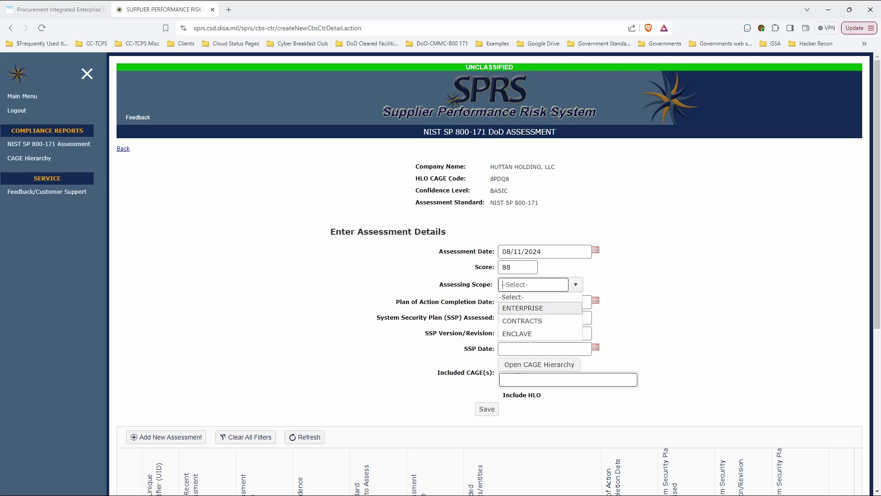
{"action": "key", "text": "Return"}
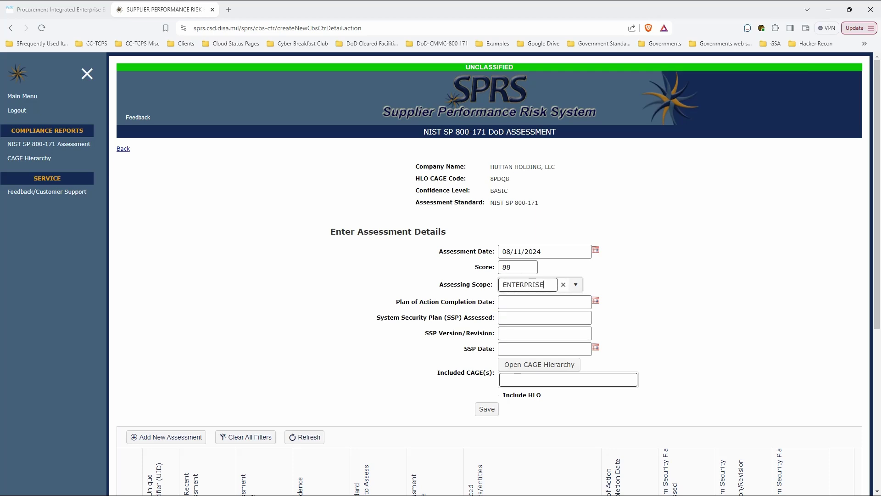
{"action": "key", "text": "shift+Tab"}
- Set plan of action completion date 12/31/2024 and SSP Assessed to 'Huttan Corporate'
{"action": "left_click", "coordinate": [545, 302]}
{"action": "type", "text": "12/31/2024"}
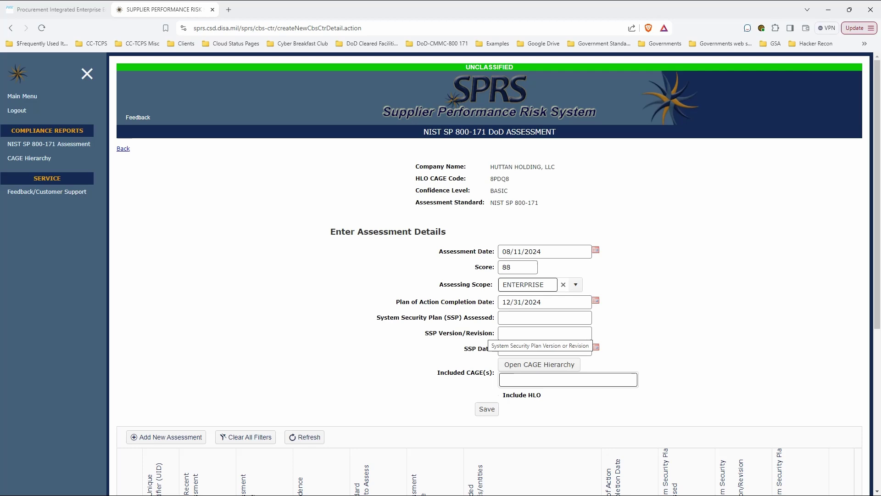
{"action": "type", "text": "Hut"}
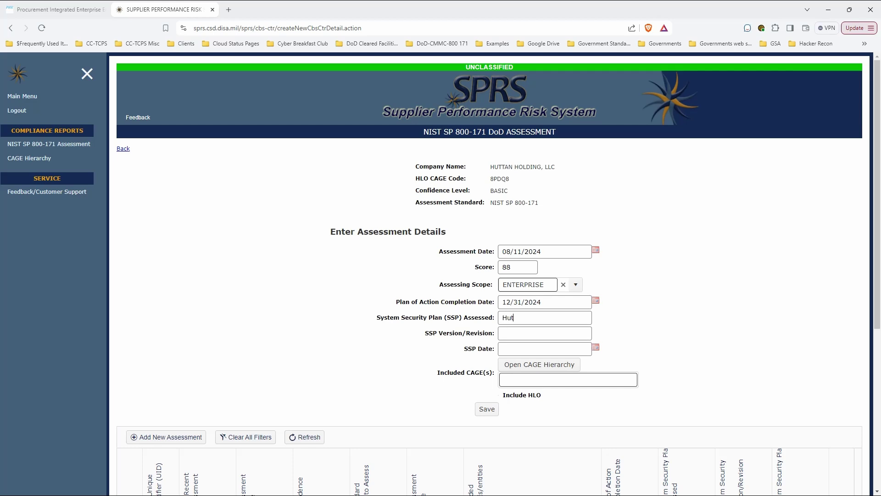
{"action": "type", "text": "tan COR"}
{"action": "key", "text": "BackSpace"}
{"action": "key", "text": "BackSpace"}
{"action": "type", "text": "orporat"}
{"action": "key", "text": "BackSpace"}
{"action": "key", "text": "BackSpace"}
{"action": "type", "text": "ate"}
- Fill in SSP version 4 and SSP date 05/01/2024
{"action": "left_click", "coordinate": [505, 333]}
{"action": "left_click", "coordinate": [509, 349]}
{"action": "type", "text": "08"}
{"action": "key", "text": "BackSpace"}
{"action": "type", "text": "05/01/2024"}
{"action": "left_click", "coordinate": [568, 380]}
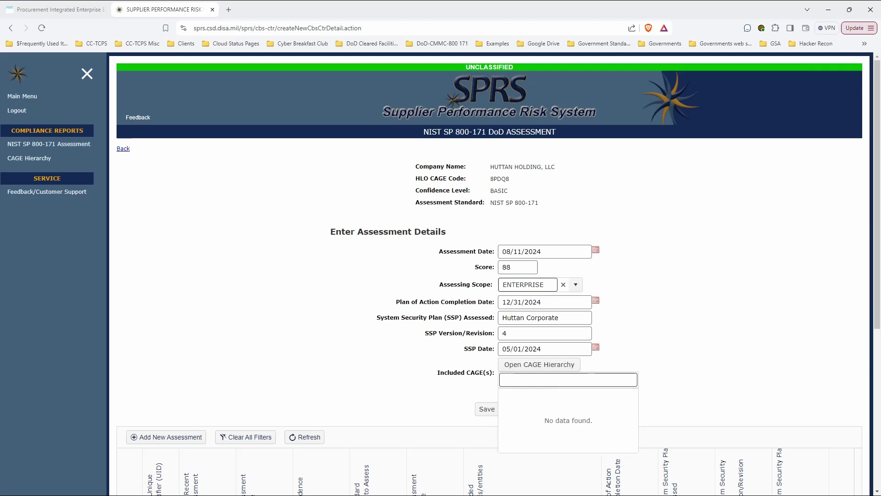
- Include CAGEs 8PDQ8, 8PWS0 and 89SK5 from the CAGE hierarchy and save the assessment
{"action": "left_click", "coordinate": [540, 364]}
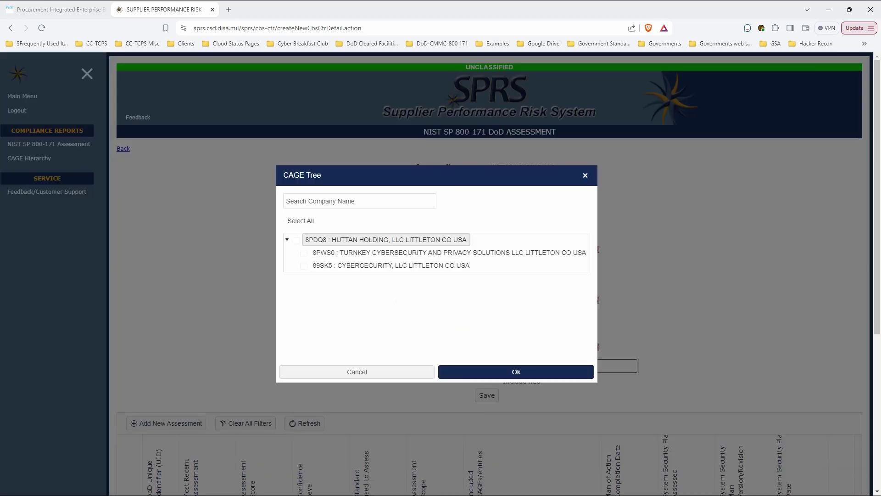
{"action": "left_click", "coordinate": [296, 240]}
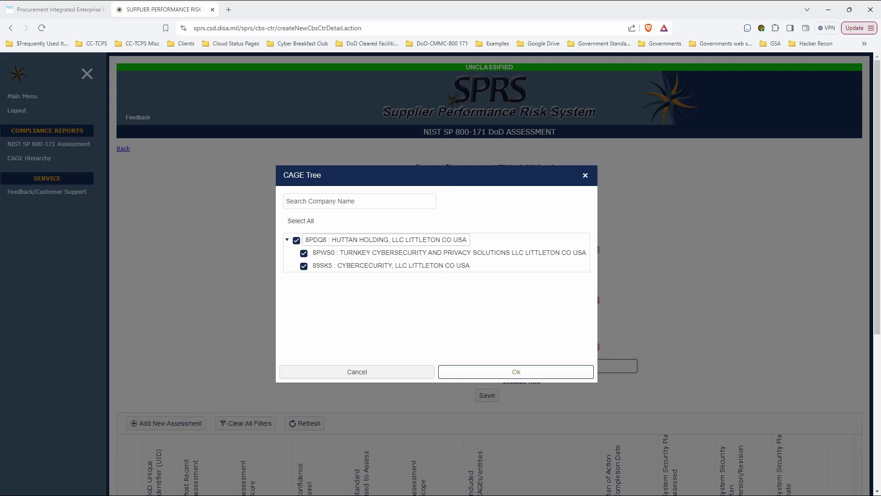
{"action": "left_click", "coordinate": [517, 372]}
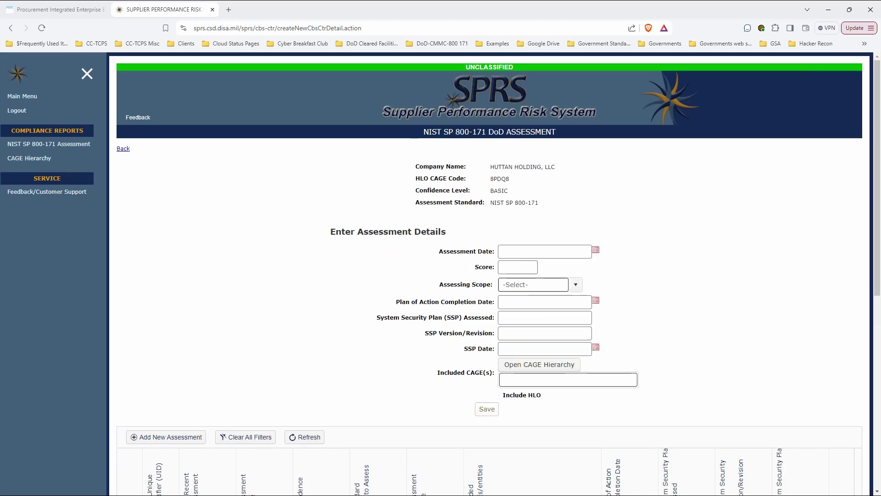
{"action": "scroll", "coordinate": [490, 276], "scroll_direction": "down", "scroll_amount": 7}
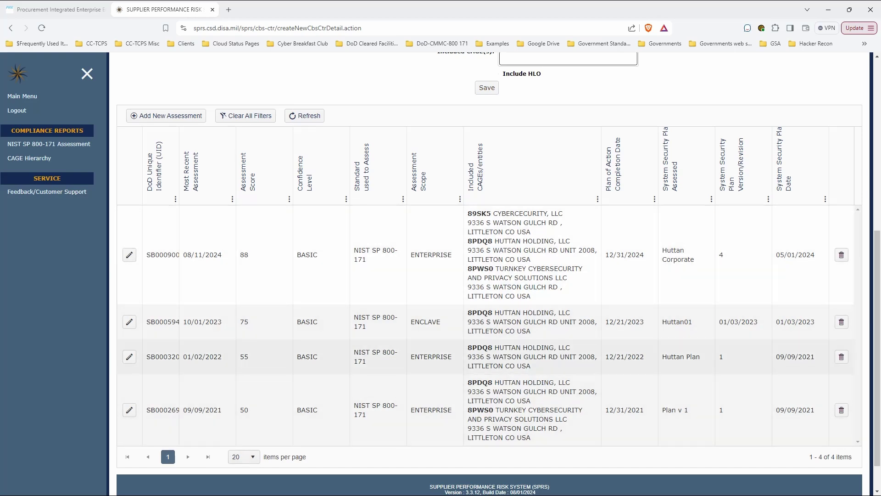
- Check the new assessment row in the list, then log out of SPRS
{"action": "scroll", "coordinate": [489, 274], "scroll_direction": "up", "scroll_amount": 7}
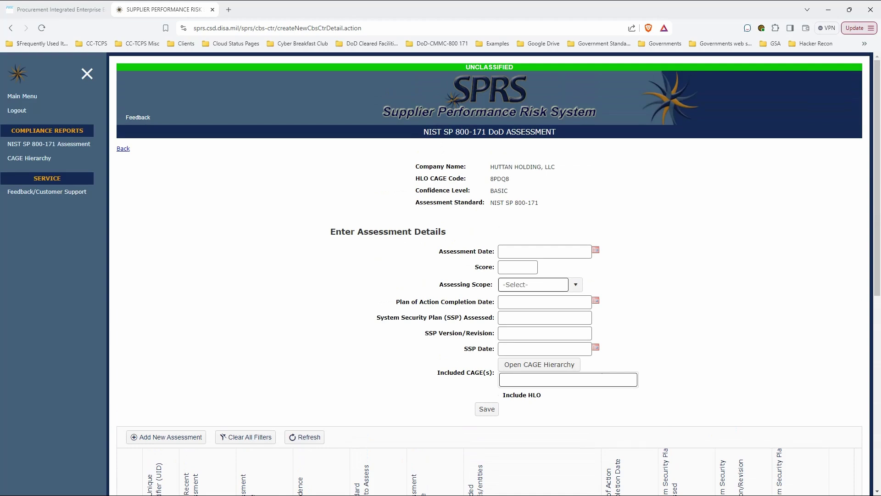
{"action": "left_click", "coordinate": [17, 111]}
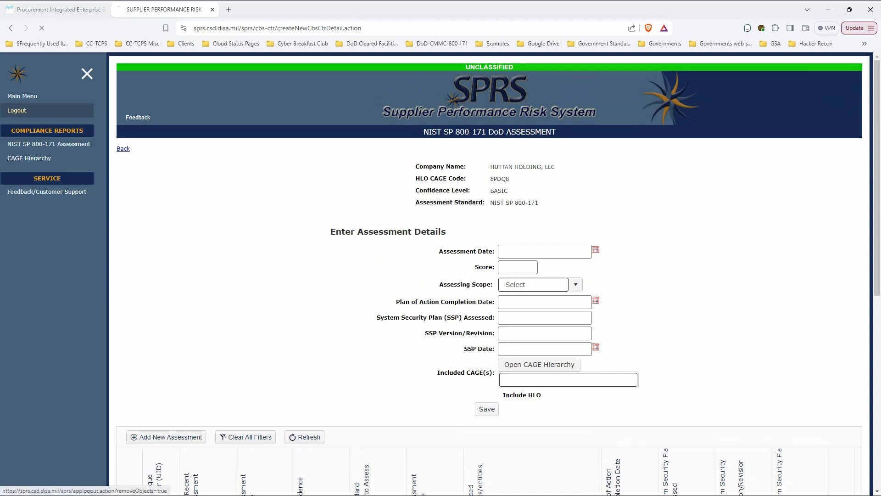